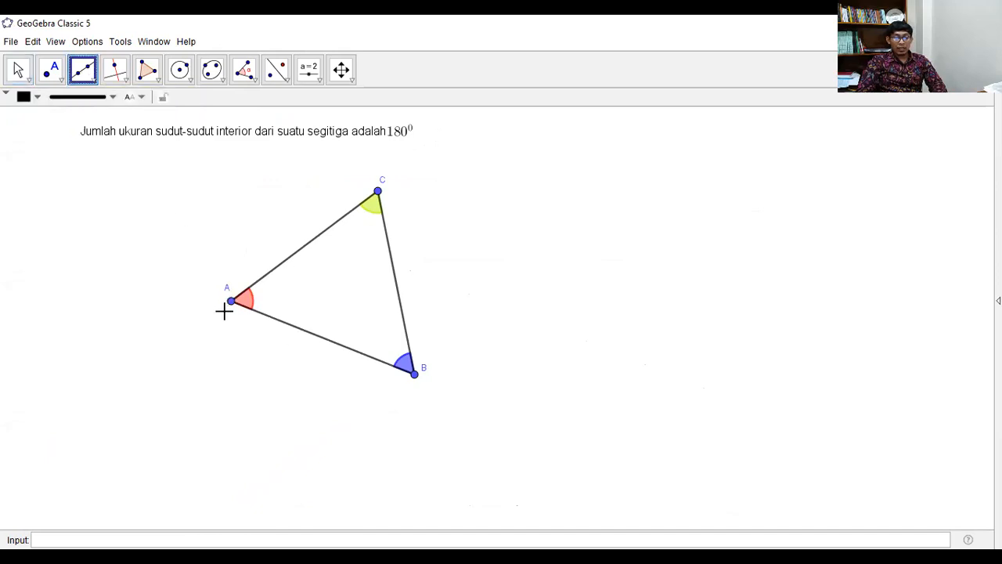
Draw a line through A and B, plus a line through C parallel to AB.
left_click(228, 302)
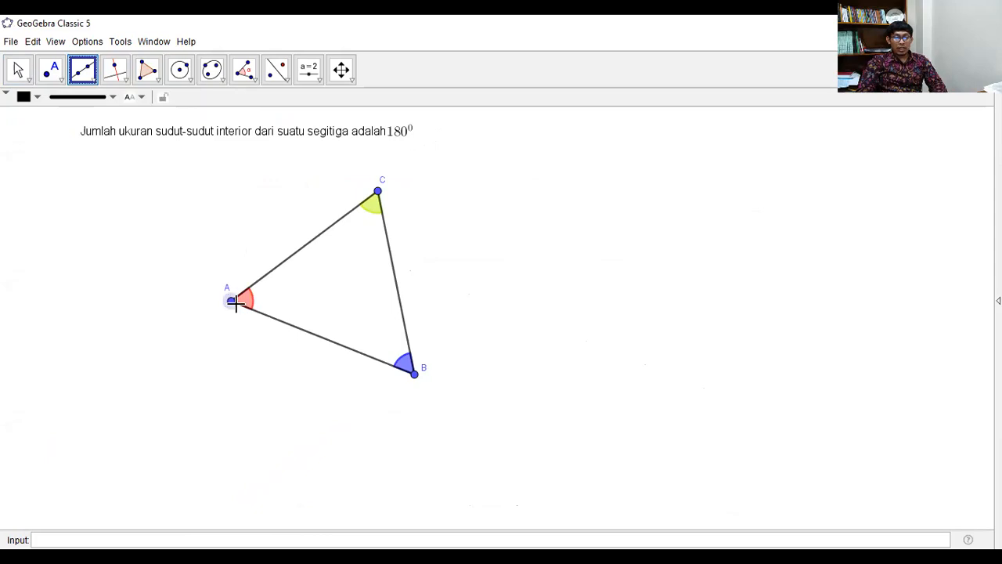
left_click(415, 375)
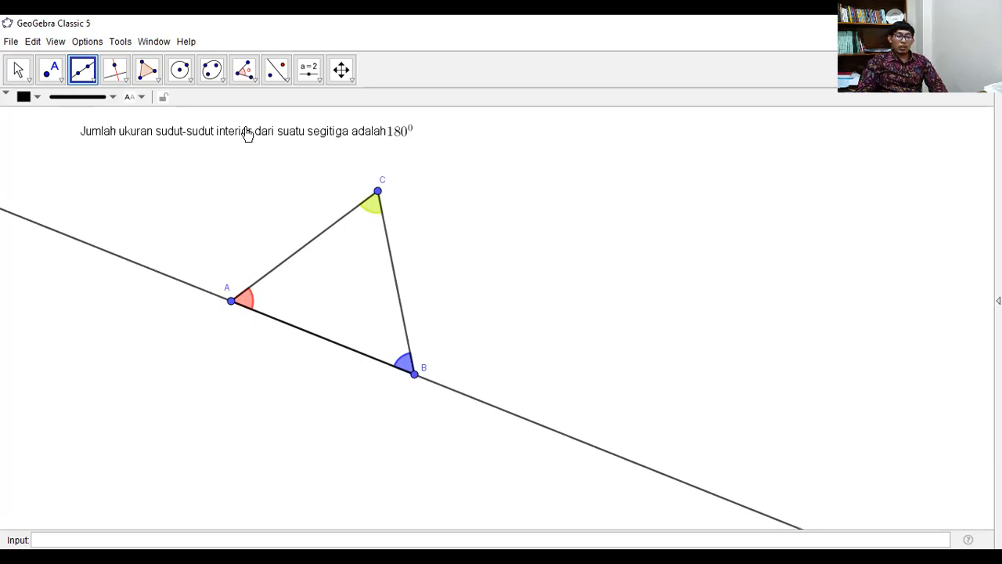
left_click(118, 72)
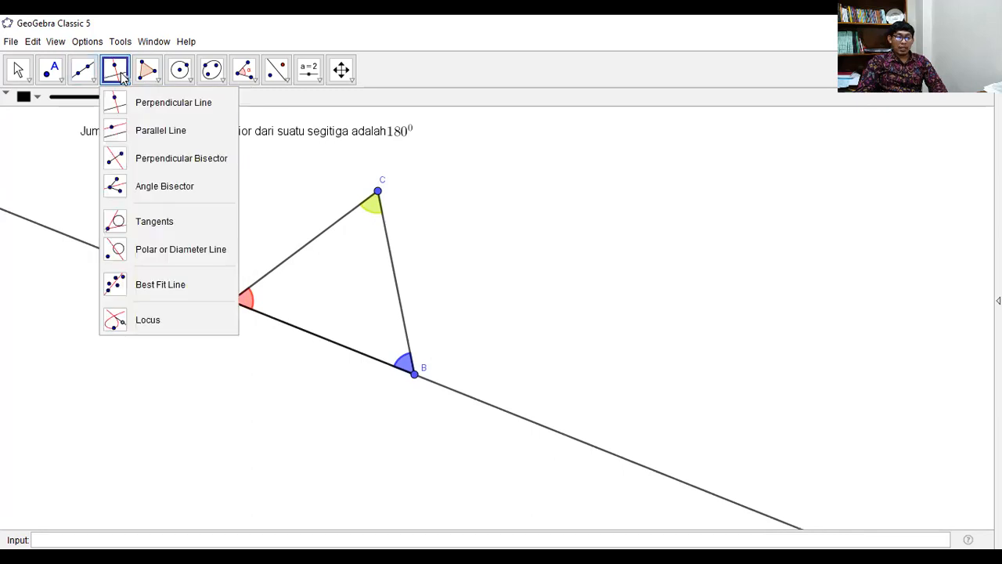
left_click(151, 133)
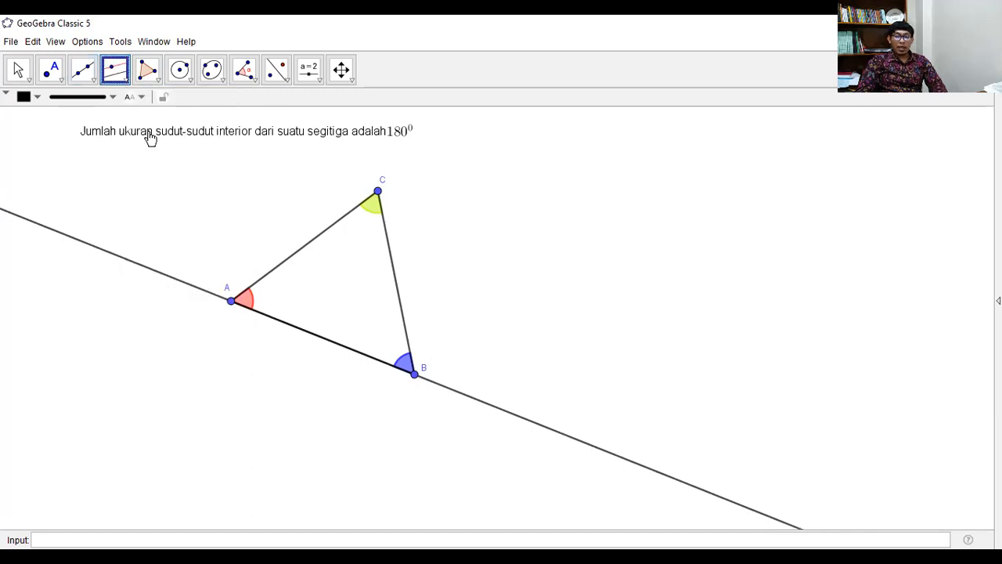
left_click(378, 192)
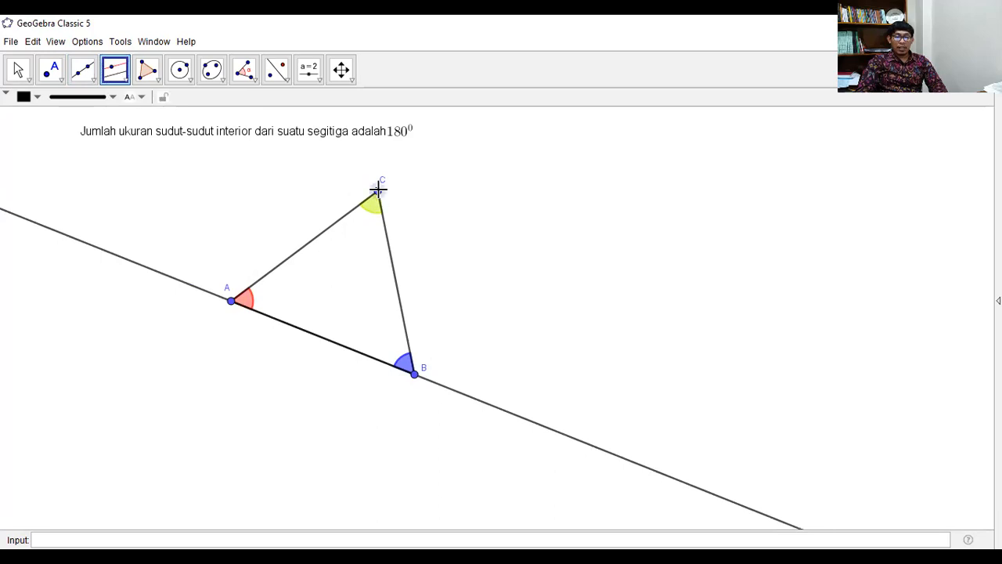
left_click(473, 398)
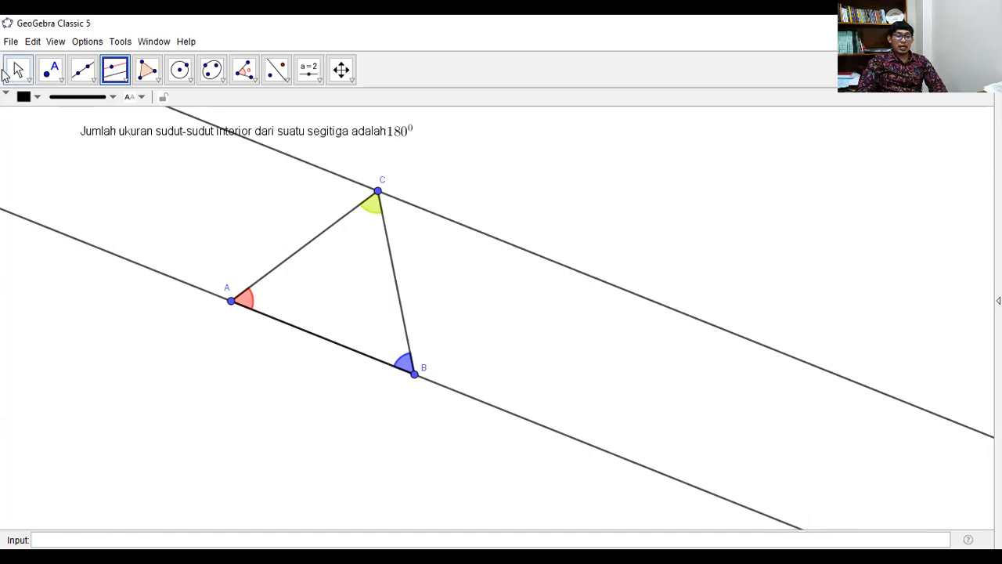
left_click(17, 72)
left_click(17, 72)
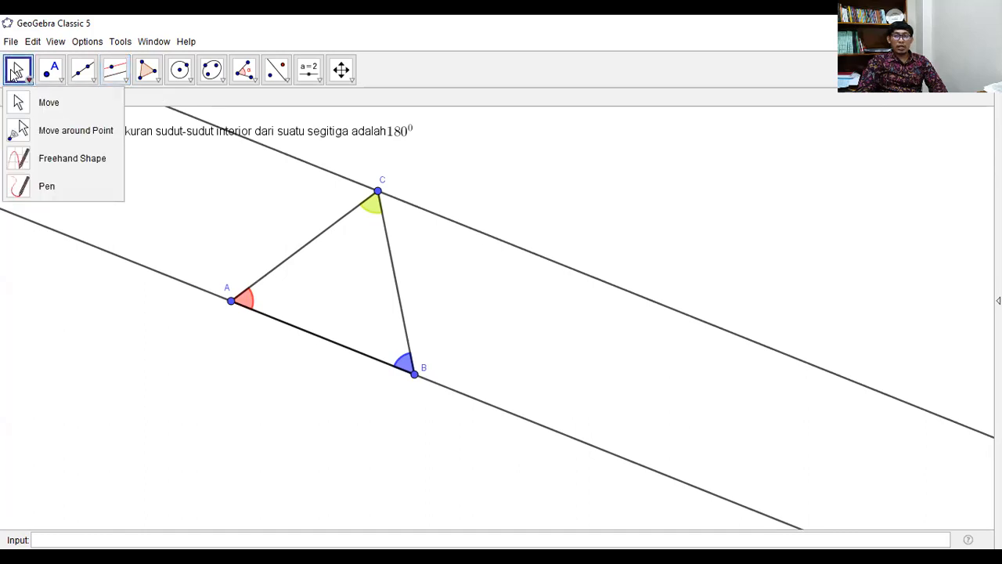
left_click(45, 104)
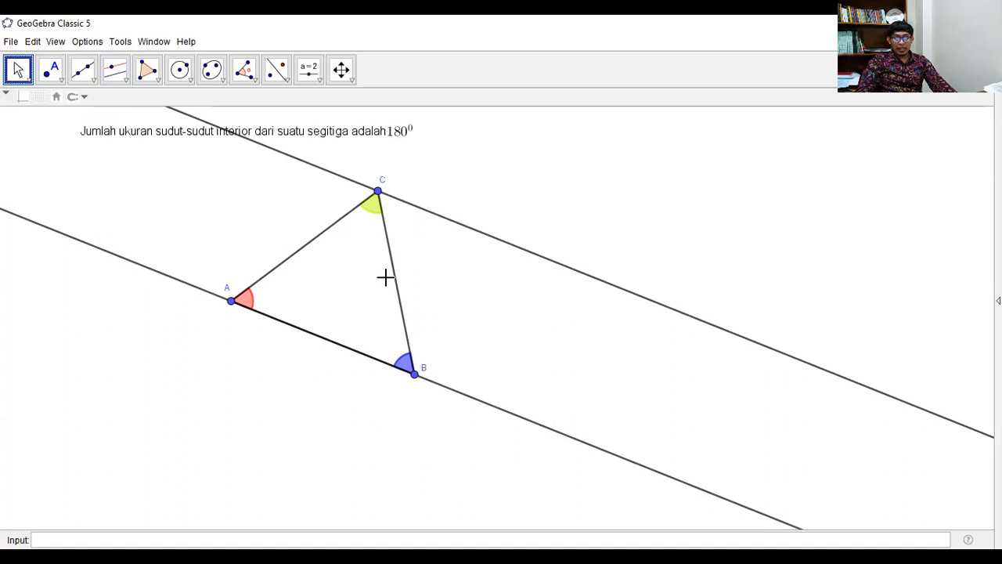
Draw a line through vertices C and B that extends side CB in both directions.
left_click(92, 74)
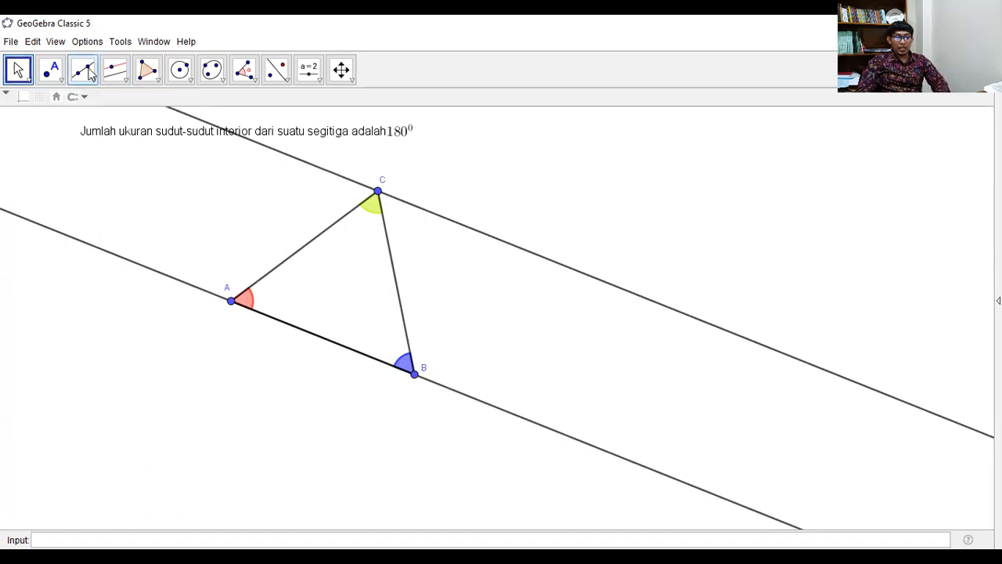
left_click(377, 191)
left_click(415, 375)
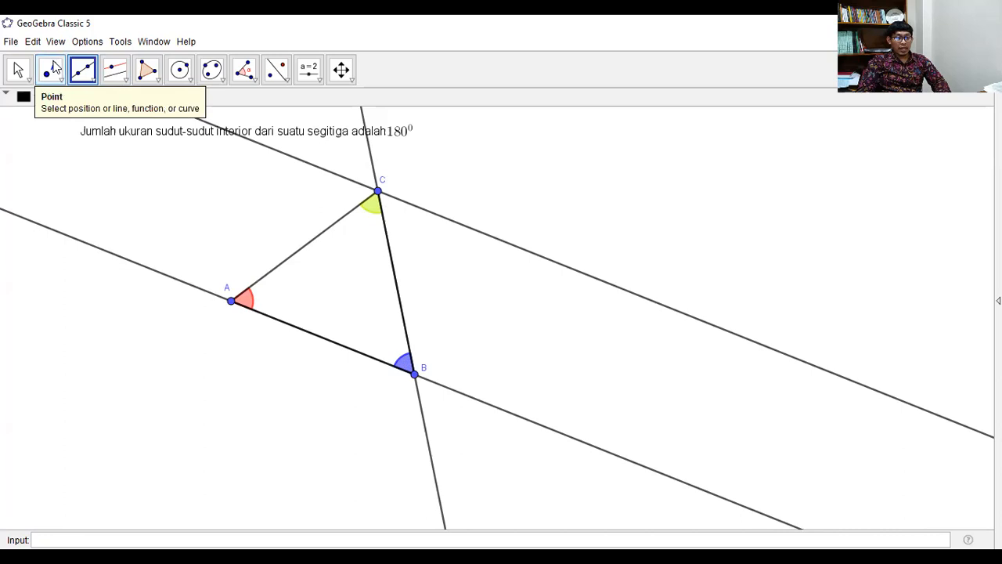
Place a point on the parallel line on B's side of C and mark the angle from B around C to it, hiding the angle's label.
left_click(53, 68)
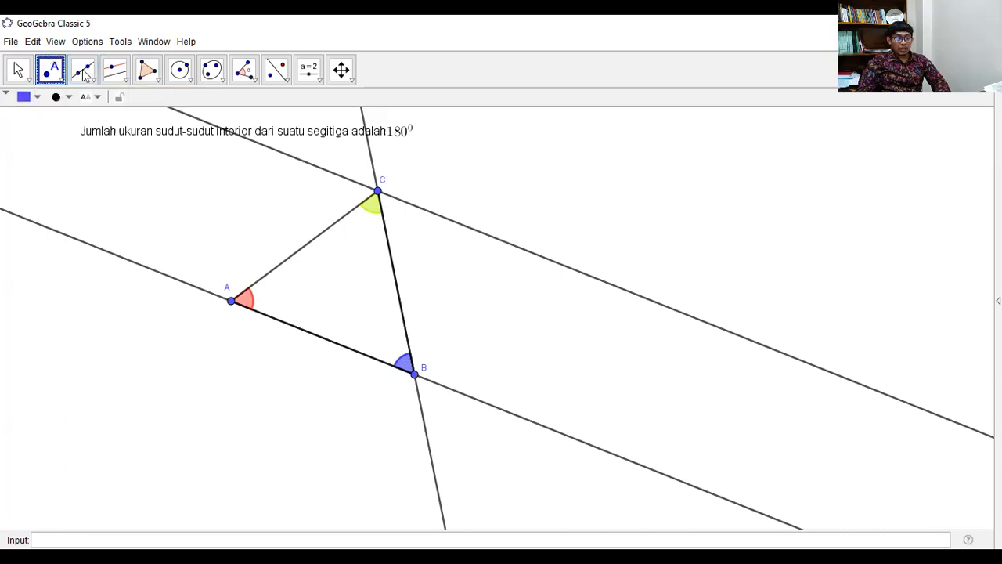
left_click(469, 228)
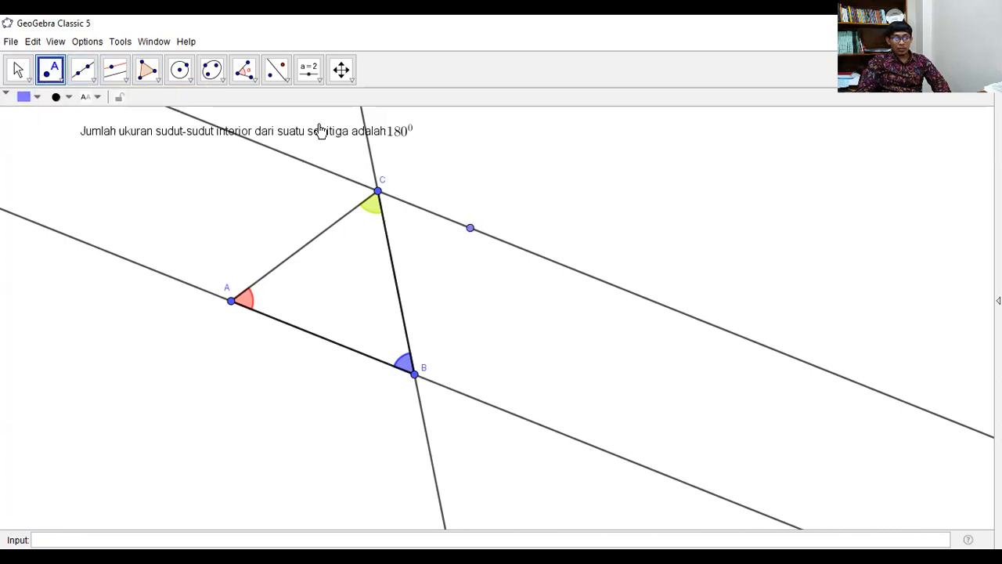
left_click(247, 72)
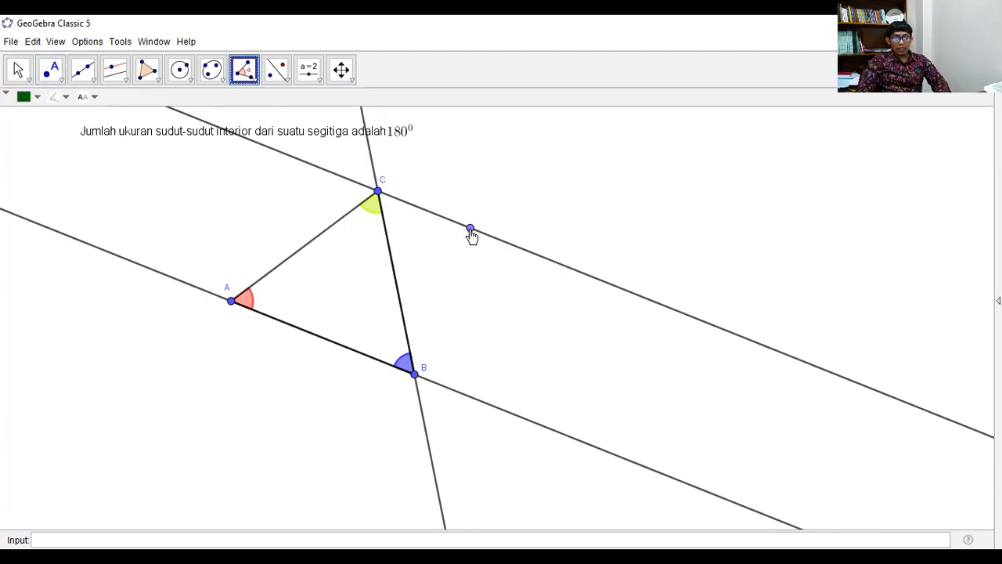
left_click(415, 375)
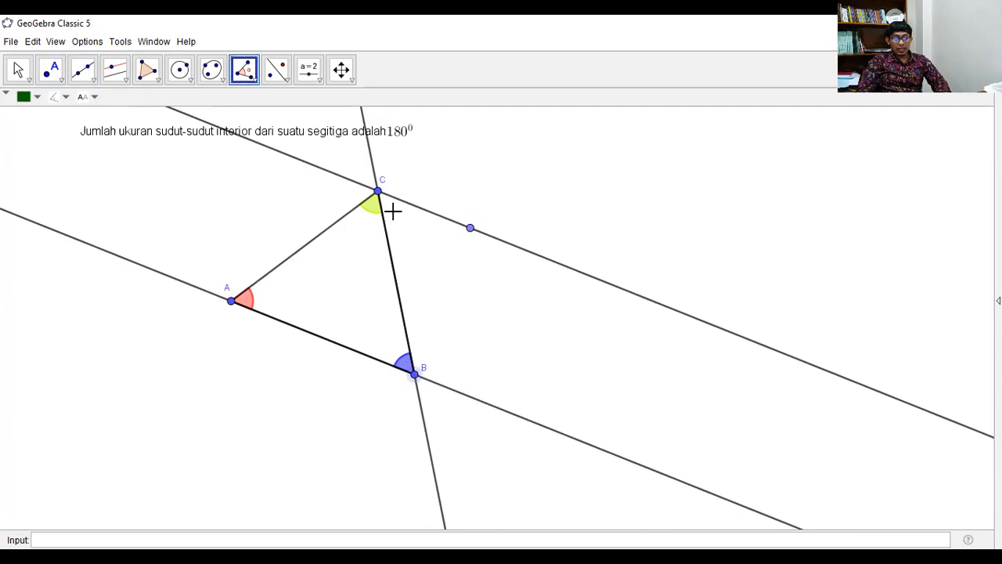
left_click(378, 193)
left_click(471, 228)
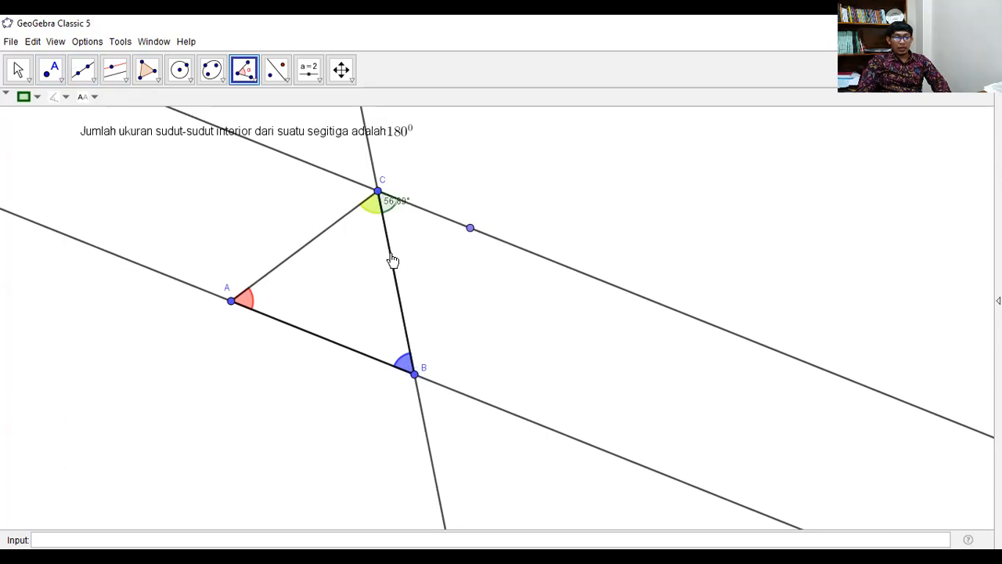
right_click(393, 211)
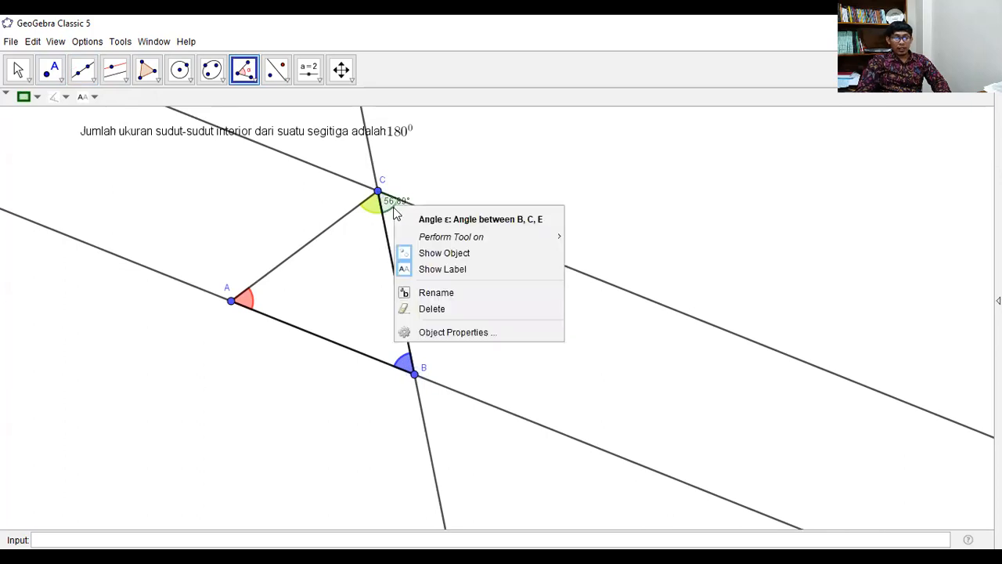
left_click(443, 269)
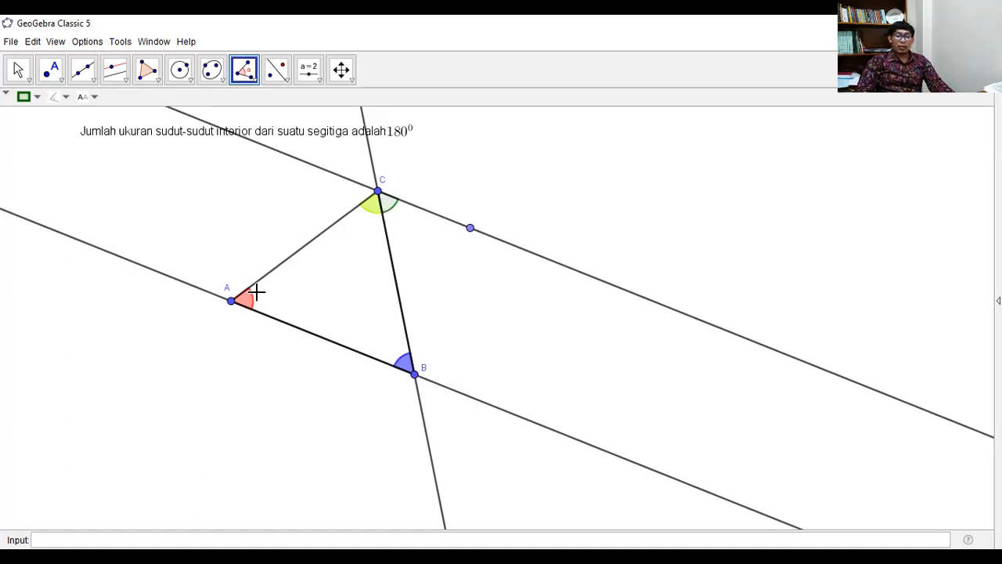
Draw a line through vertices A and C that extends side AC in both directions.
left_click(83, 73)
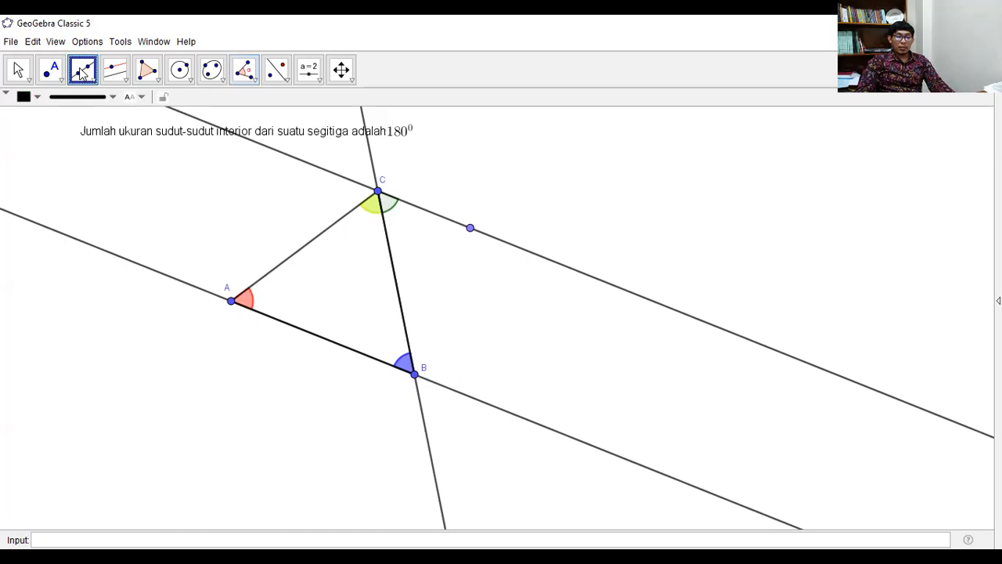
left_click(230, 303)
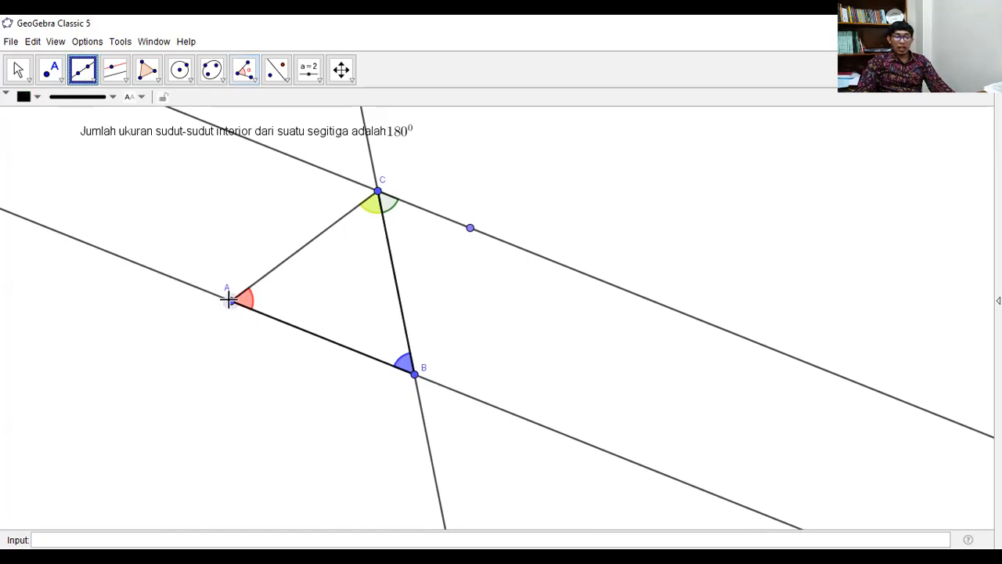
left_click(378, 194)
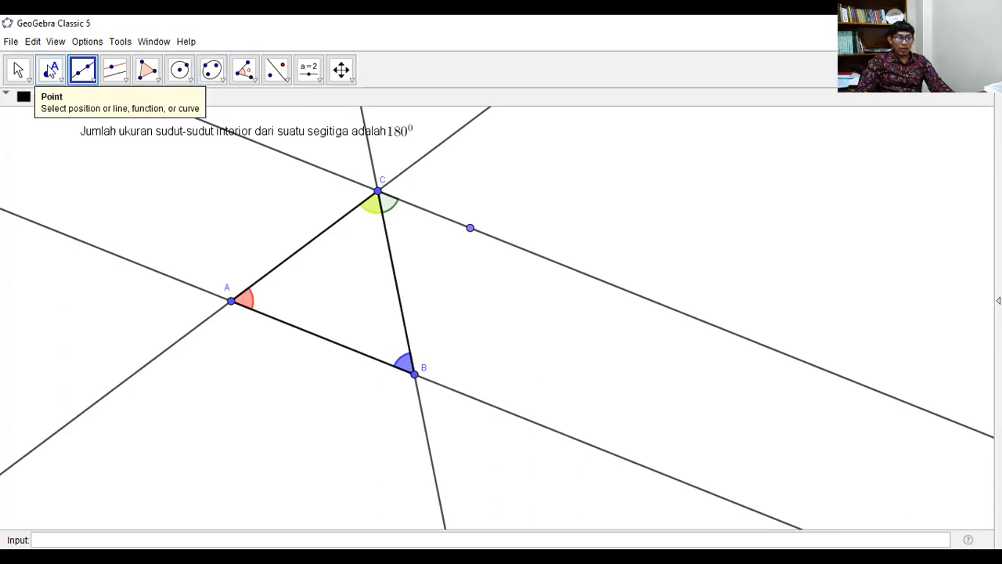
Place a point on the parallel line on A's side of C and mark the angle from it around C to A, hiding the angle's label.
left_click(50, 69)
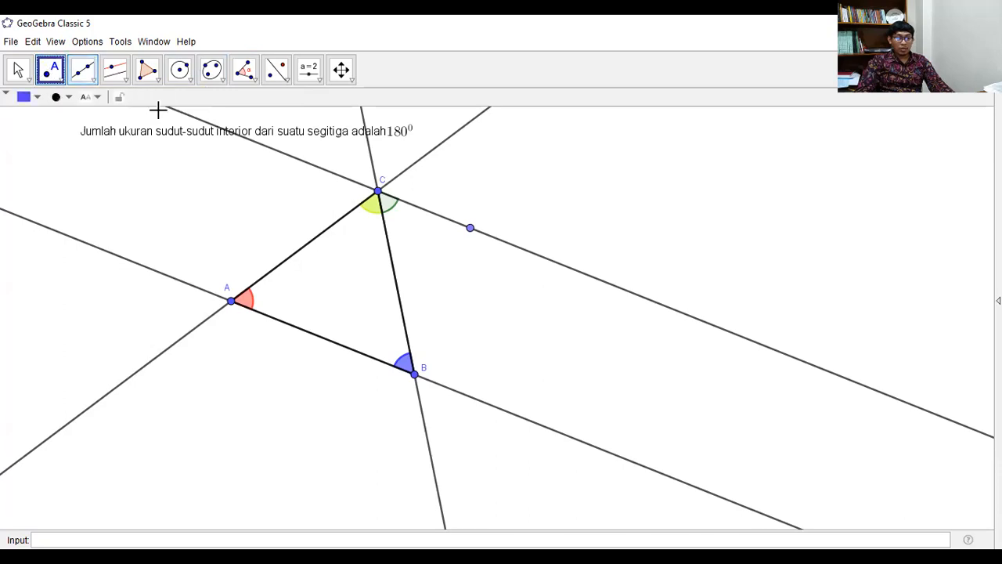
left_click(319, 168)
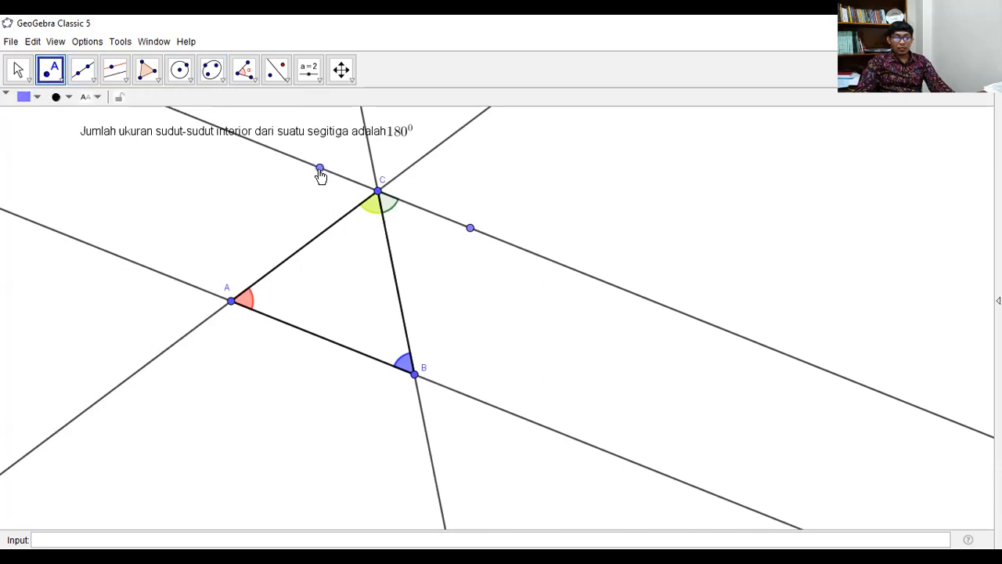
left_click(245, 70)
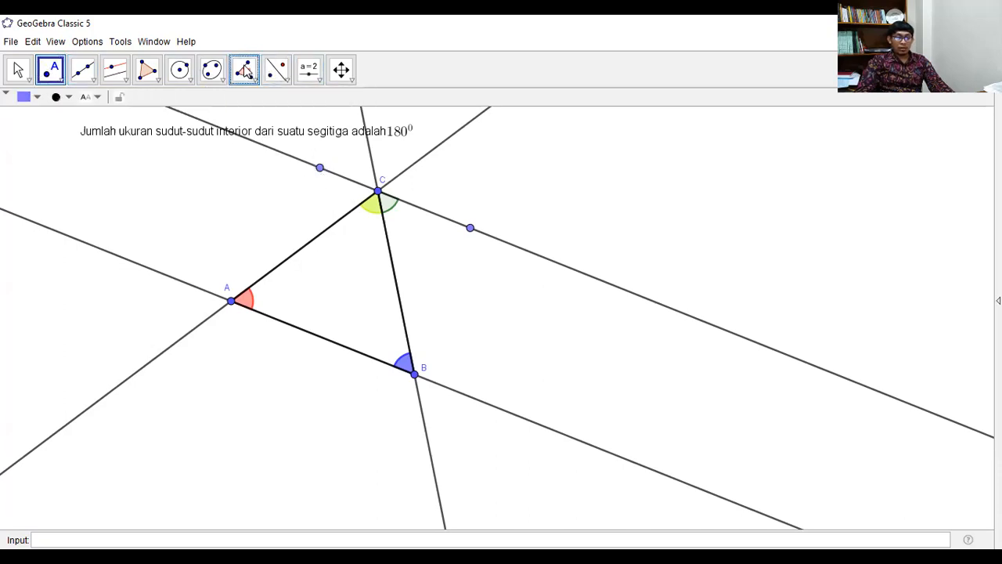
left_click(319, 170)
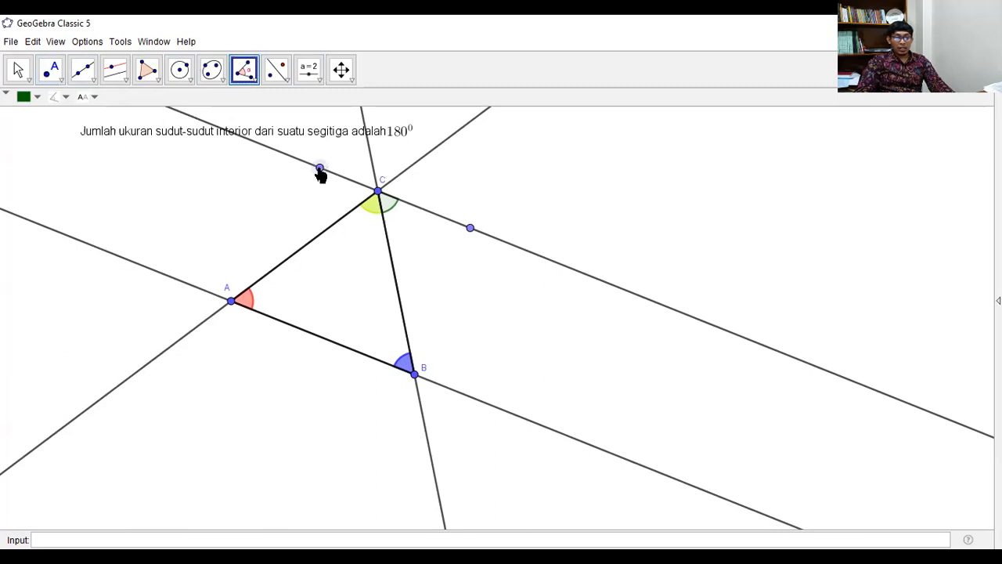
left_click(378, 192)
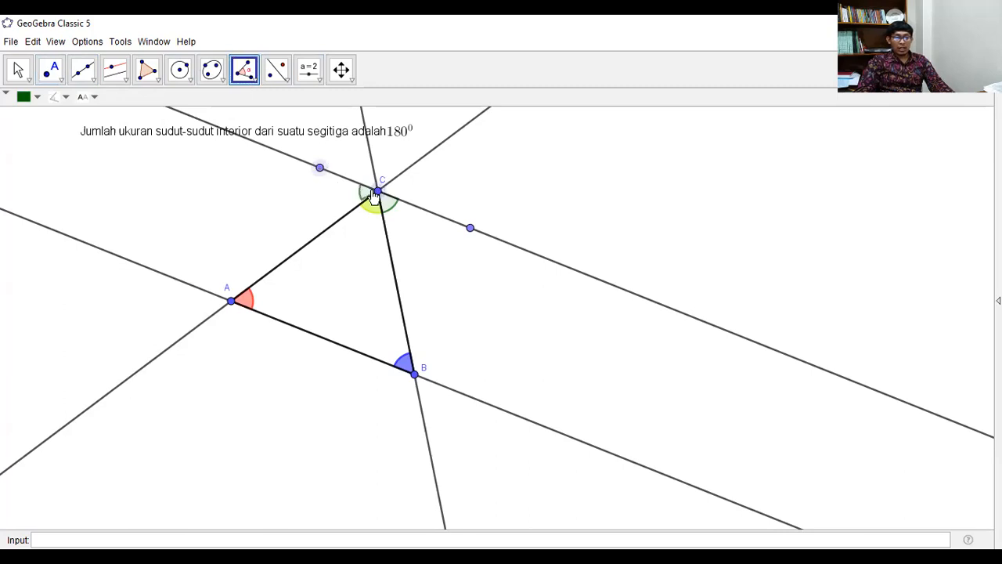
left_click(231, 303)
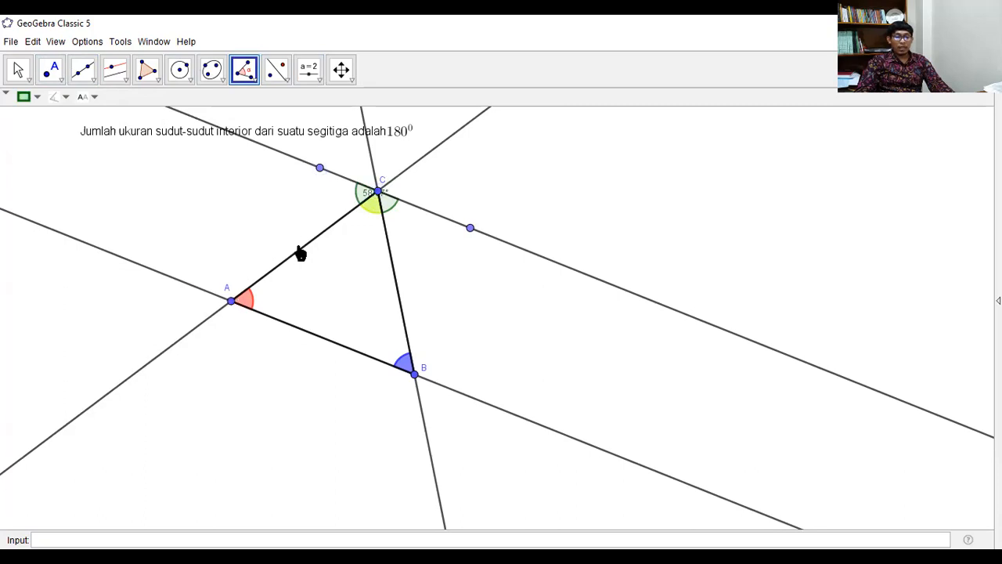
right_click(362, 202)
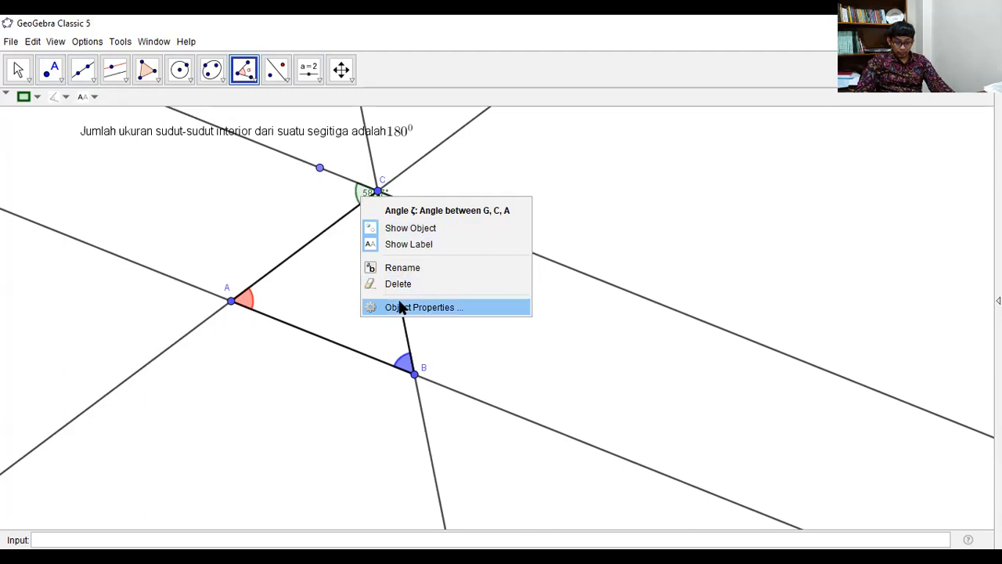
left_click(399, 249)
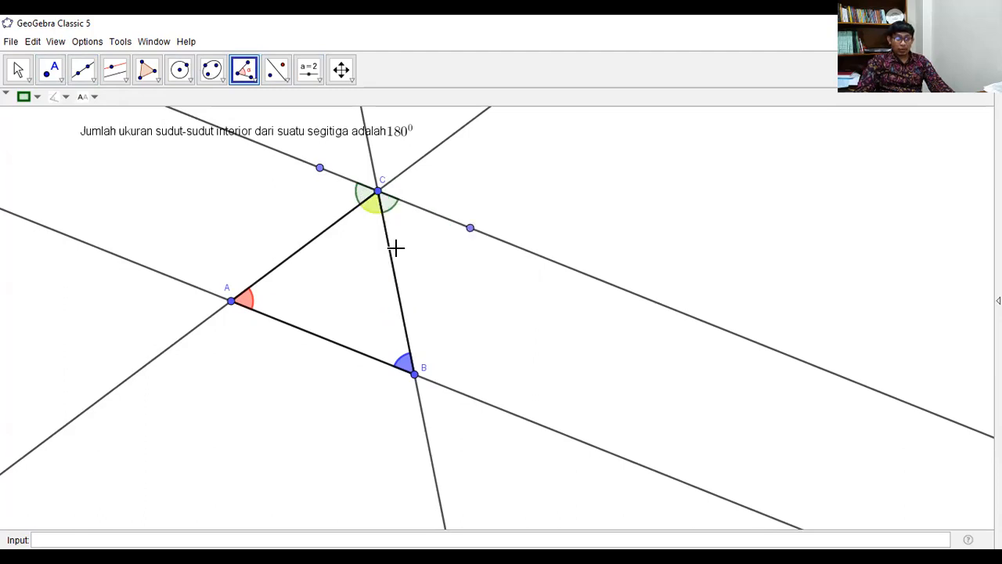